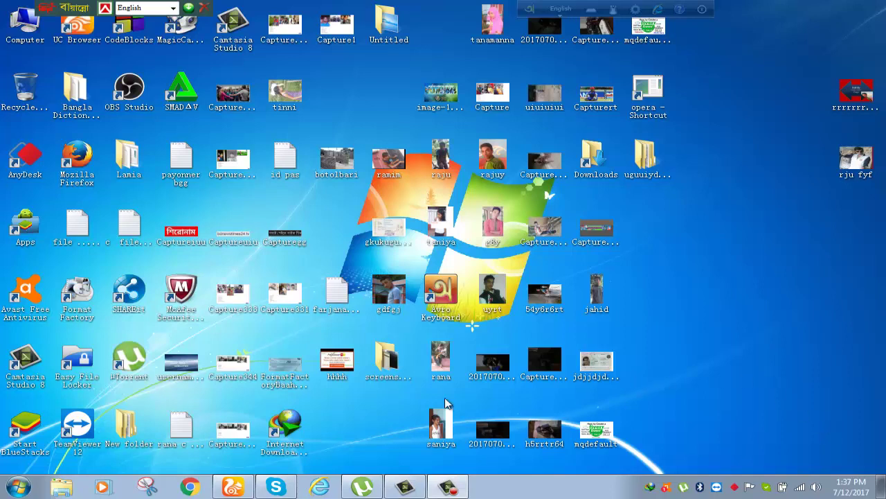
Launch UC Browser from the taskbar to get the UC123 start page
{"action": "left_click", "coordinate": [225, 488]}
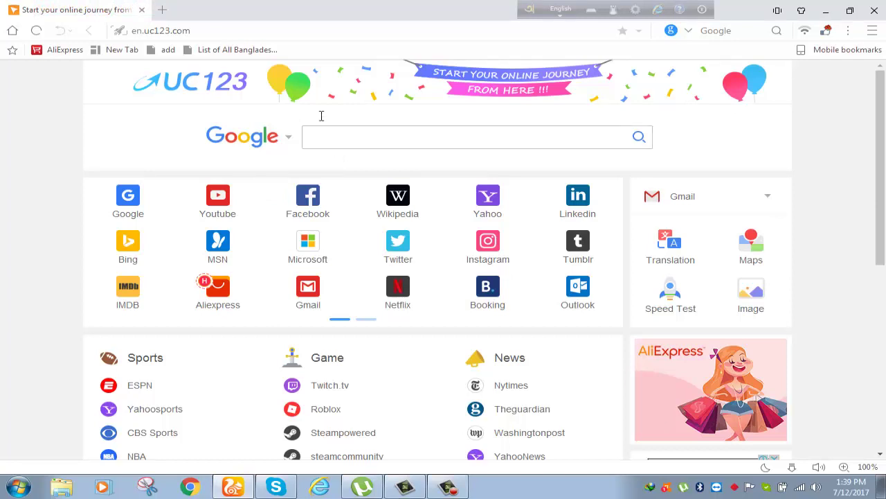
Clear the address bar and load youtube.com from the YouTube tile on the start page
{"action": "left_click", "coordinate": [220, 31]}
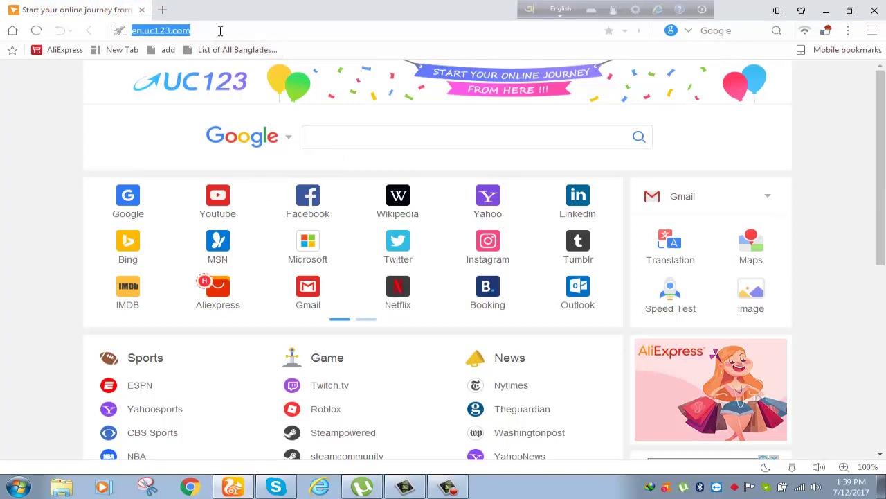
{"action": "key", "text": "BackSpace"}
{"action": "type", "text": "www"}
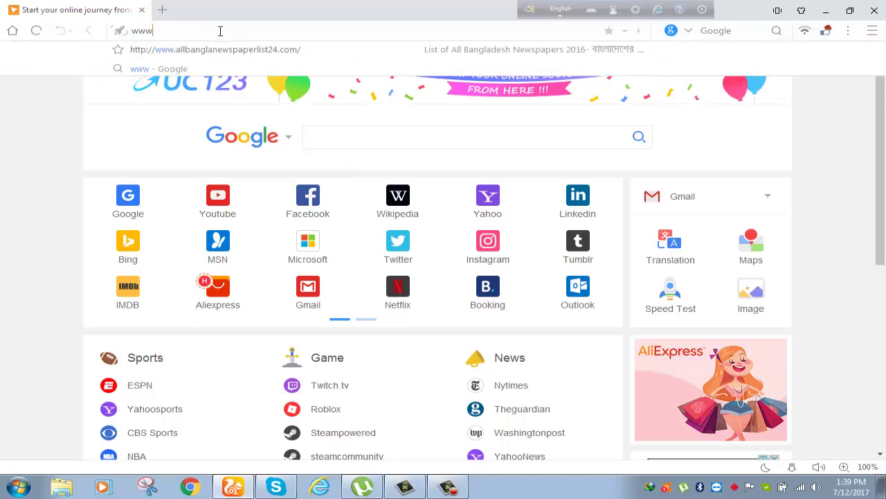
{"action": "key", "text": "BackSpace"}
{"action": "key", "text": "BackSpace"}
{"action": "key", "text": "BackSpace"}
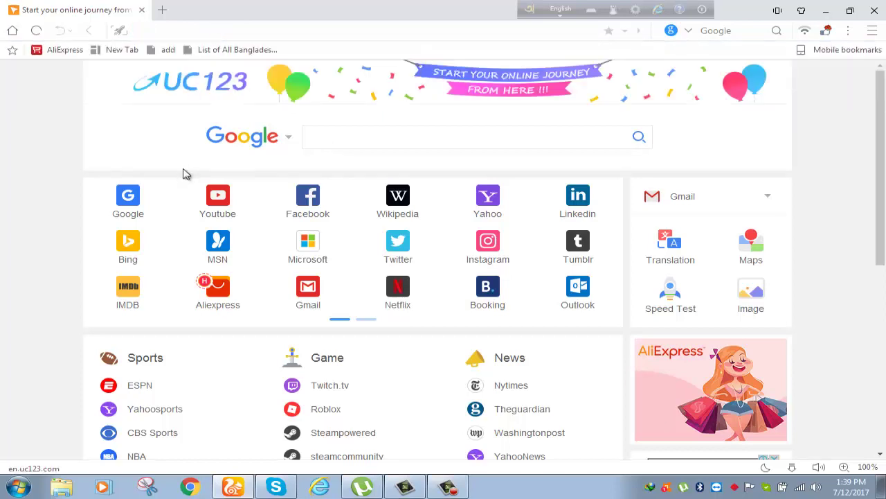
{"action": "left_click", "coordinate": [221, 208]}
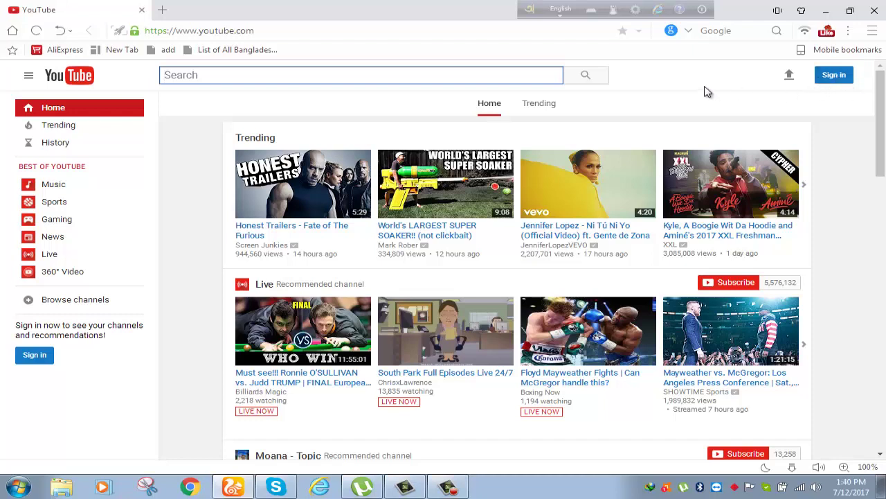
Bring up Google's sign-in page via YouTube's Sign in button
{"action": "left_click", "coordinate": [833, 76]}
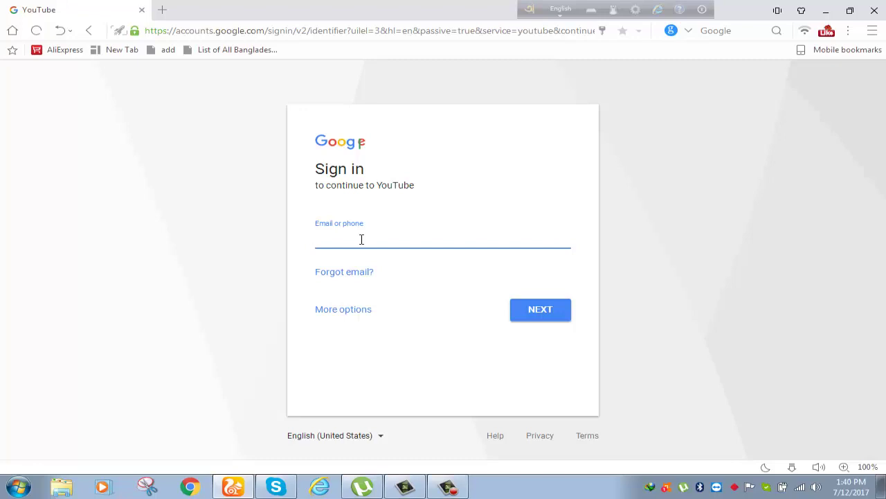
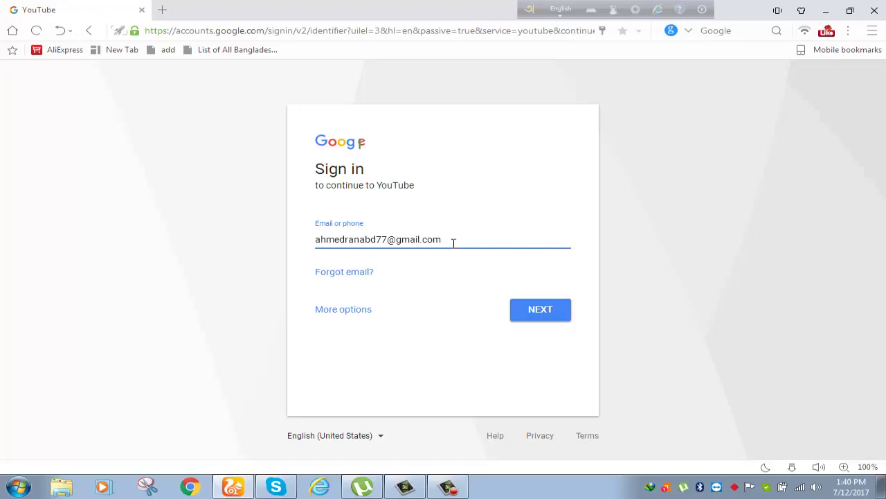
Sign in to YouTube with the account's e-mail address and password
{"action": "key", "text": "Left"}
{"action": "key", "text": "Left"}
{"action": "key", "text": "Left"}
{"action": "key", "text": "Left"}
{"action": "key", "text": "Left"}
{"action": "key", "text": "Left"}
{"action": "key", "text": "Left"}
{"action": "key", "text": "Left"}
{"action": "key", "text": "Left"}
{"action": "left_click", "coordinate": [542, 313]}
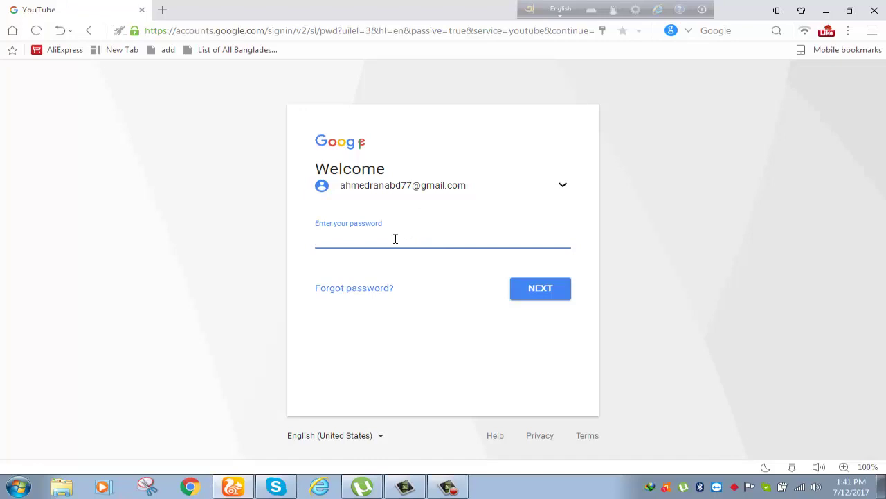
{"action": "type", "text": "********"}
{"action": "left_click", "coordinate": [536, 294]}
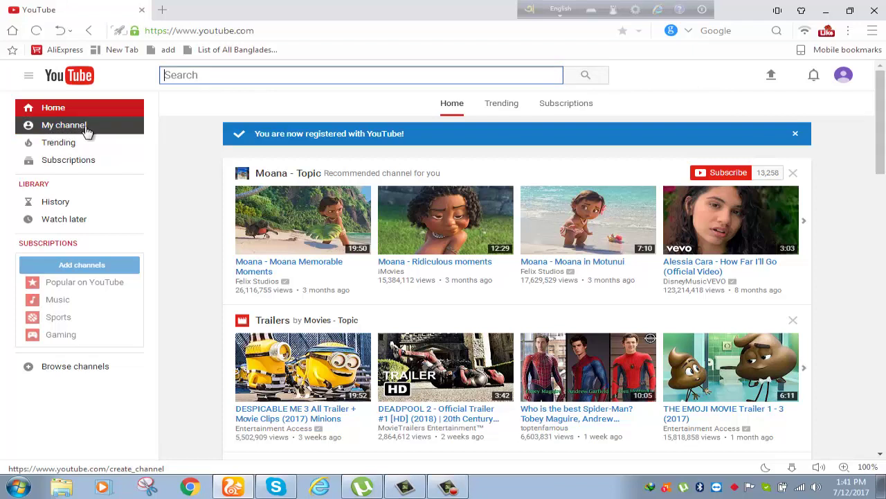
Open My channel from the left sidebar to reach the 'Use YouTube as...' dialog
{"action": "left_click", "coordinate": [69, 131]}
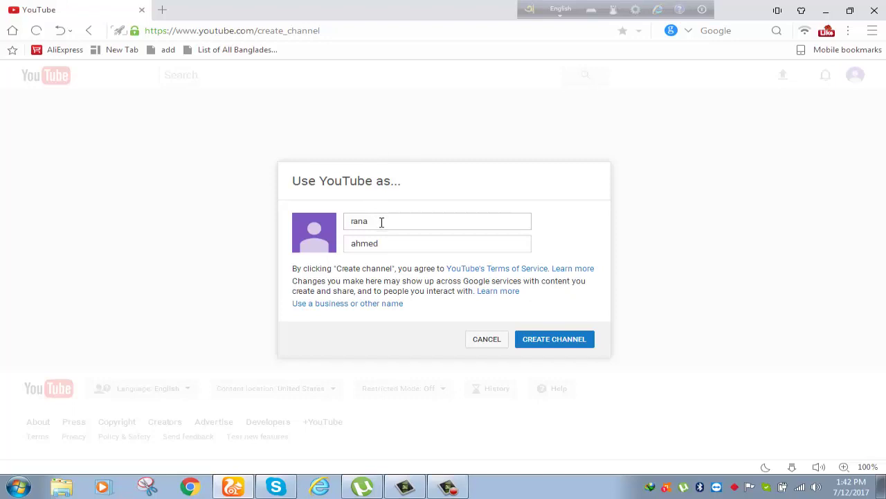
Create the personal channel, keeping the prefilled first and last name
{"action": "left_click", "coordinate": [558, 345]}
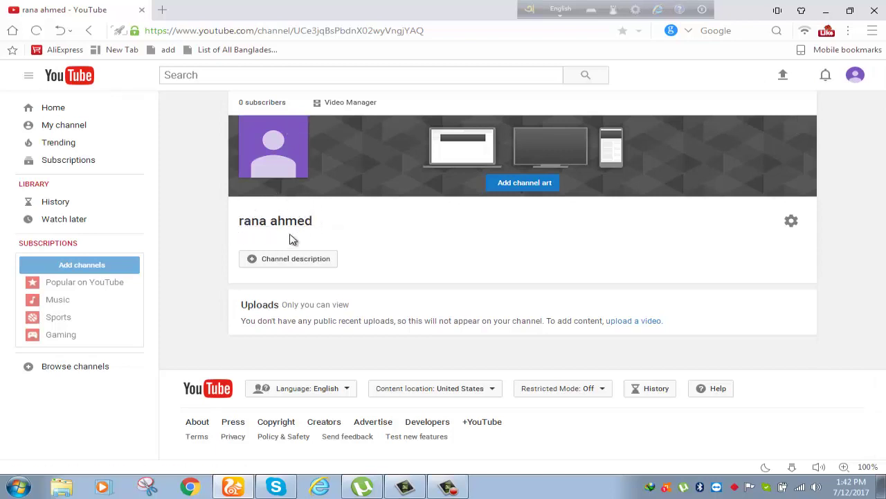
Locate Add channels in the left sidebar of the new empty channel page
{"action": "mouse_move", "coordinate": [297, 130]}
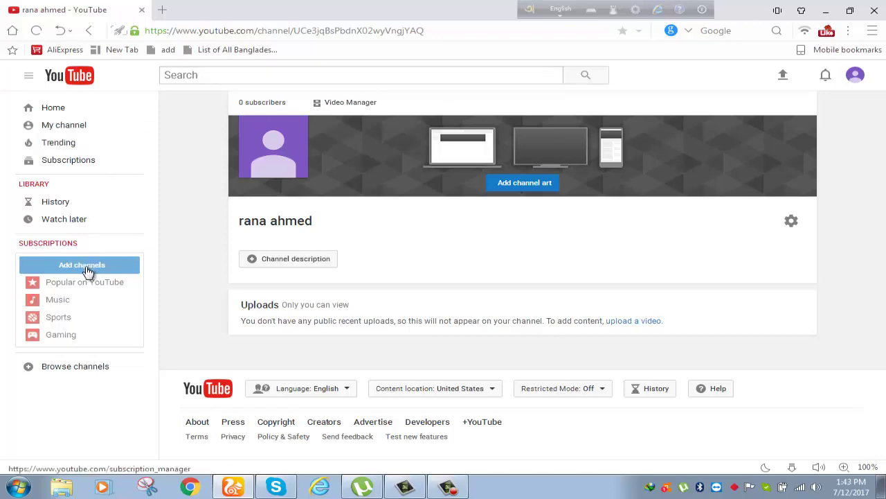
Go through Add channels and YouTube account settings to 'Create a new channel' as a Brand Account
{"action": "left_click", "coordinate": [65, 267]}
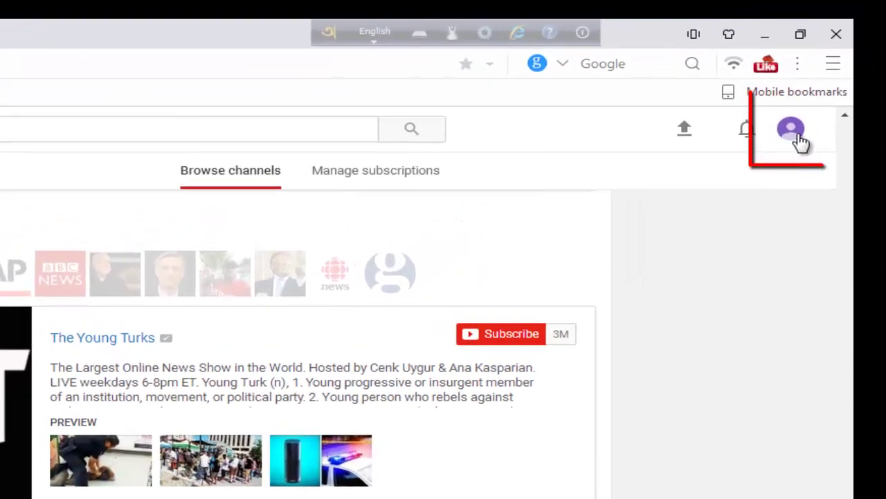
{"action": "left_click", "coordinate": [791, 136]}
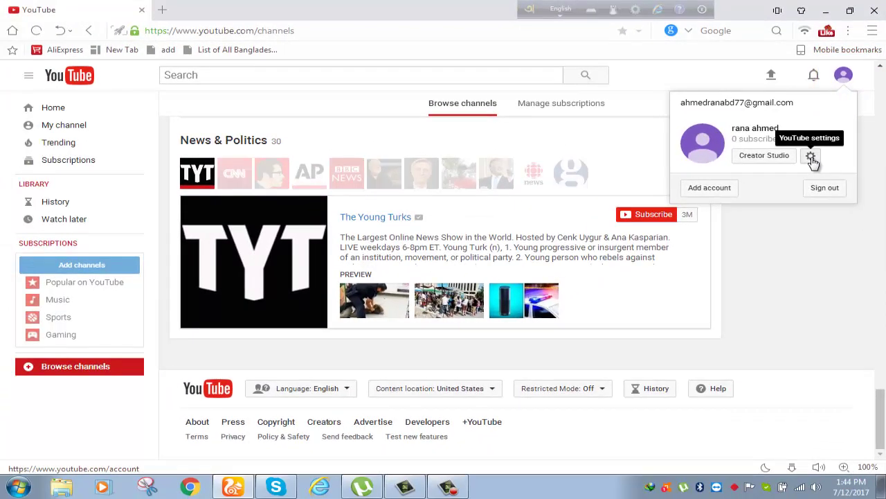
{"action": "left_click", "coordinate": [812, 157]}
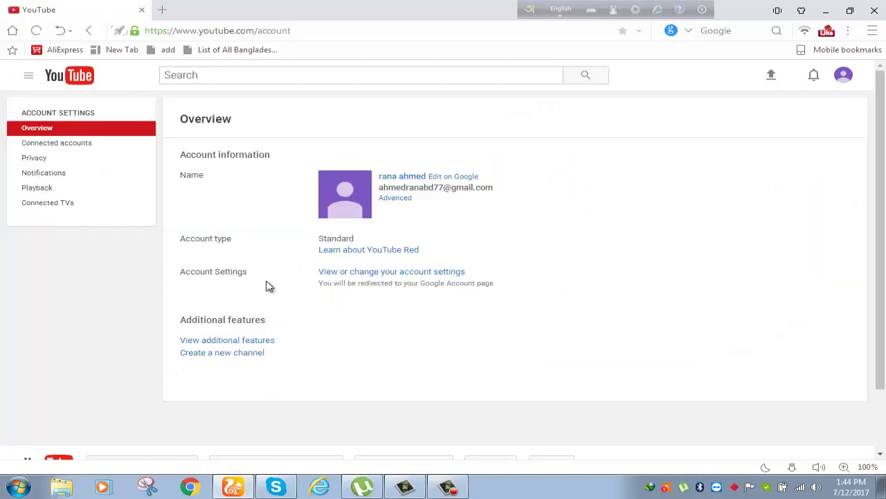
{"action": "left_click", "coordinate": [240, 359]}
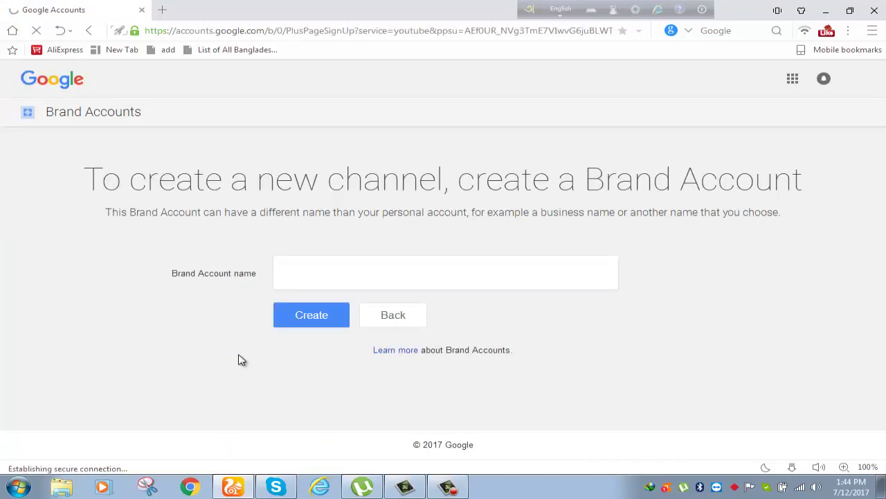
Enter 'bangla song' as the Brand Account name and create it
{"action": "left_click", "coordinate": [316, 277]}
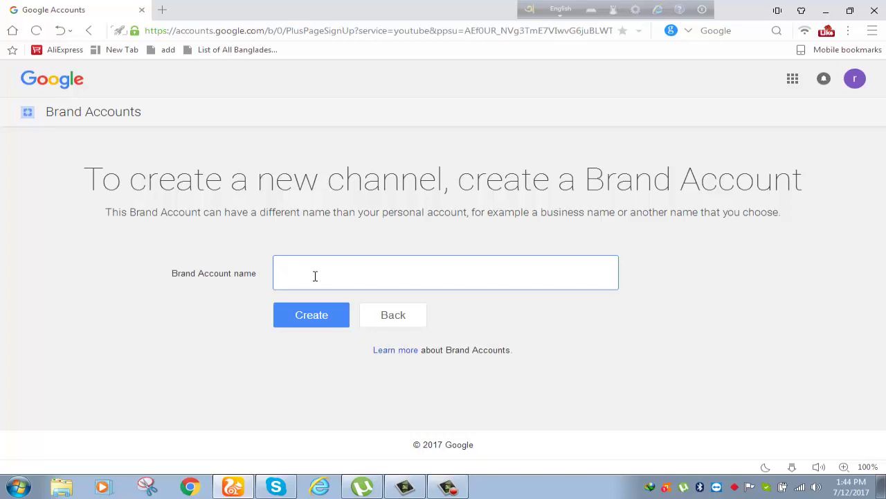
{"action": "type", "text": "bangla song"}
{"action": "left_click", "coordinate": [313, 322]}
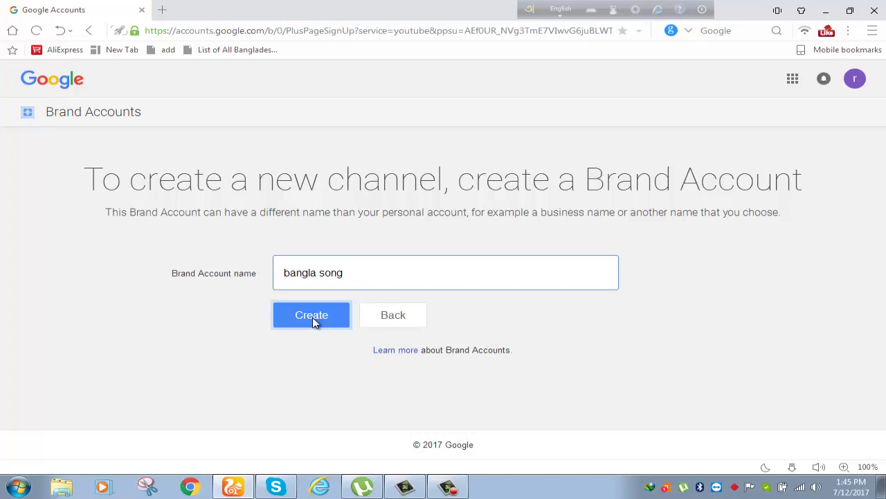